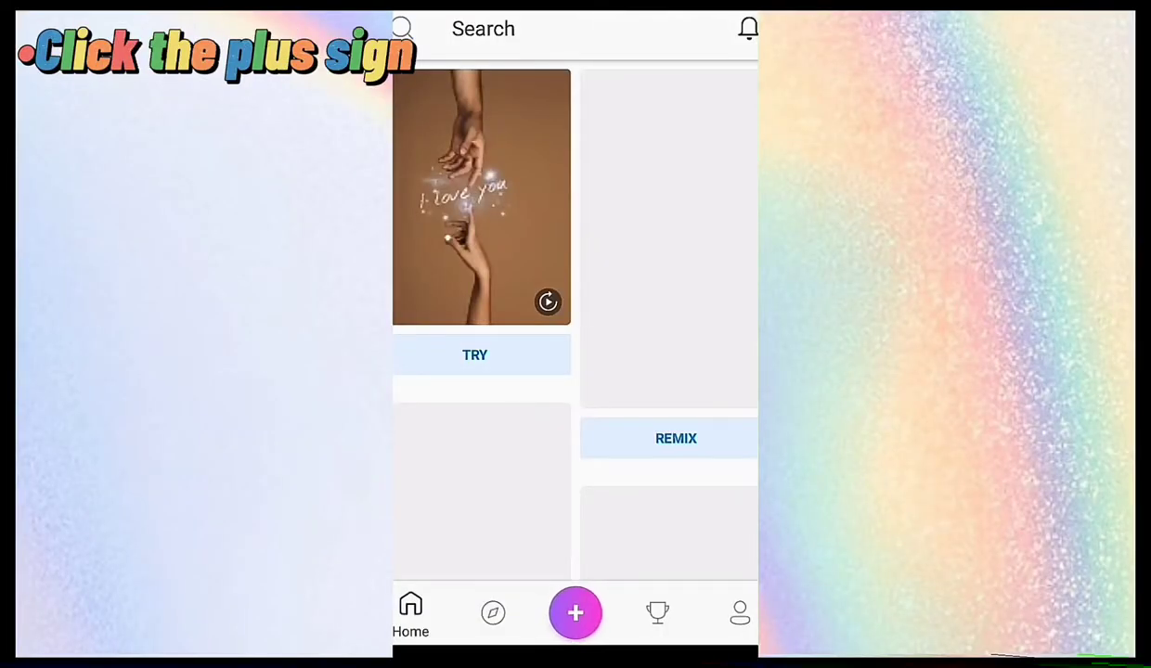
# Start a new PicsArt project on the transparent checkerboard background from Color Backgrounds.
pyautogui.click(584, 614)
pyautogui.scroll(-2, 575, 372)
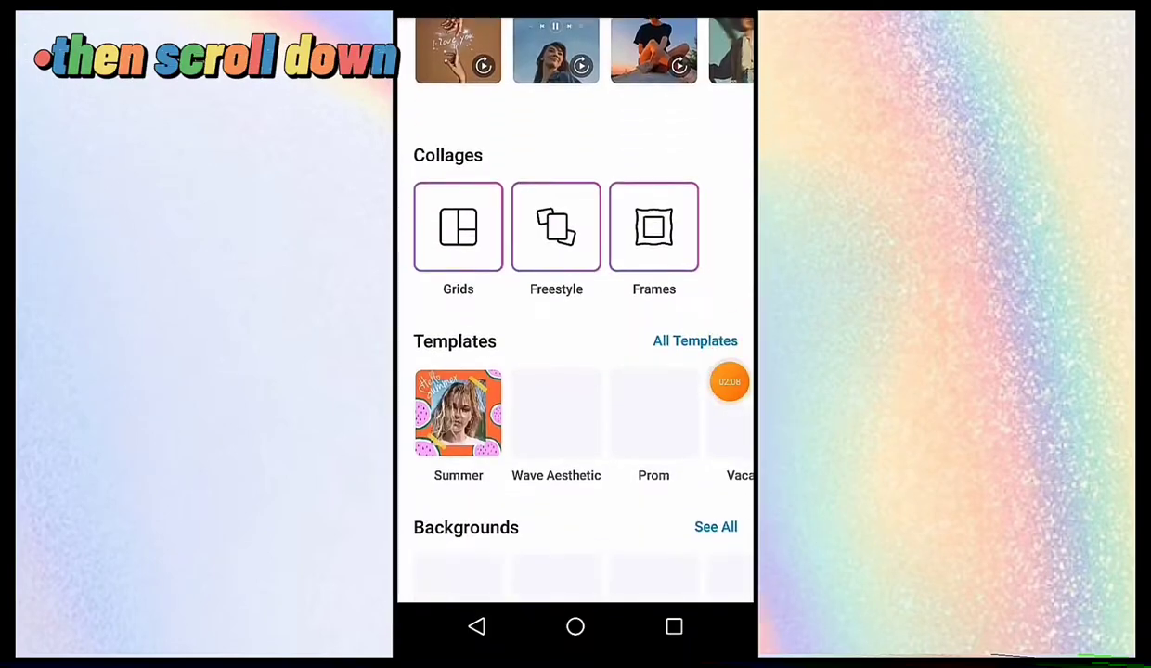
pyautogui.scroll(-2, 575, 371)
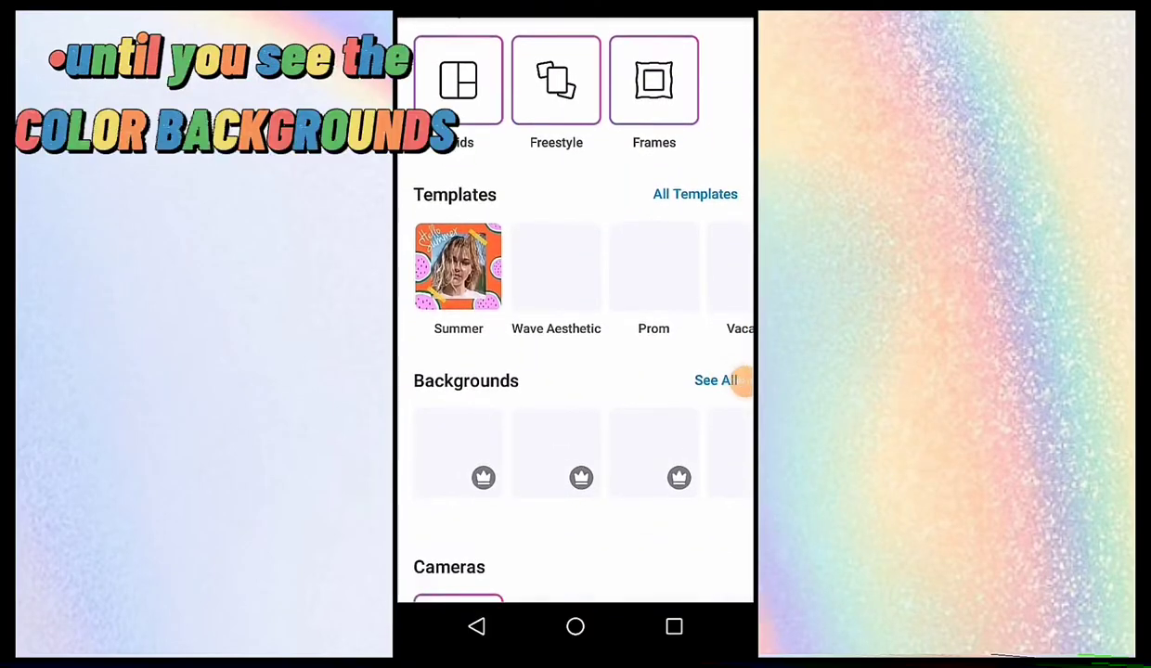
pyautogui.scroll(-5, 575, 372)
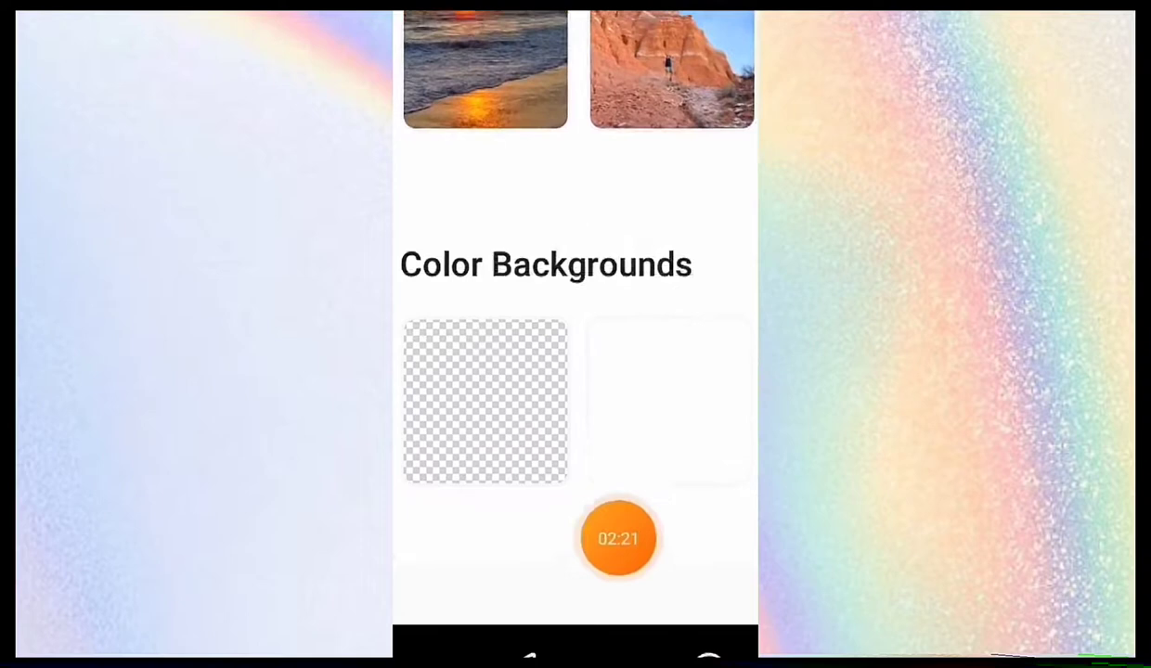
pyautogui.click(486, 402)
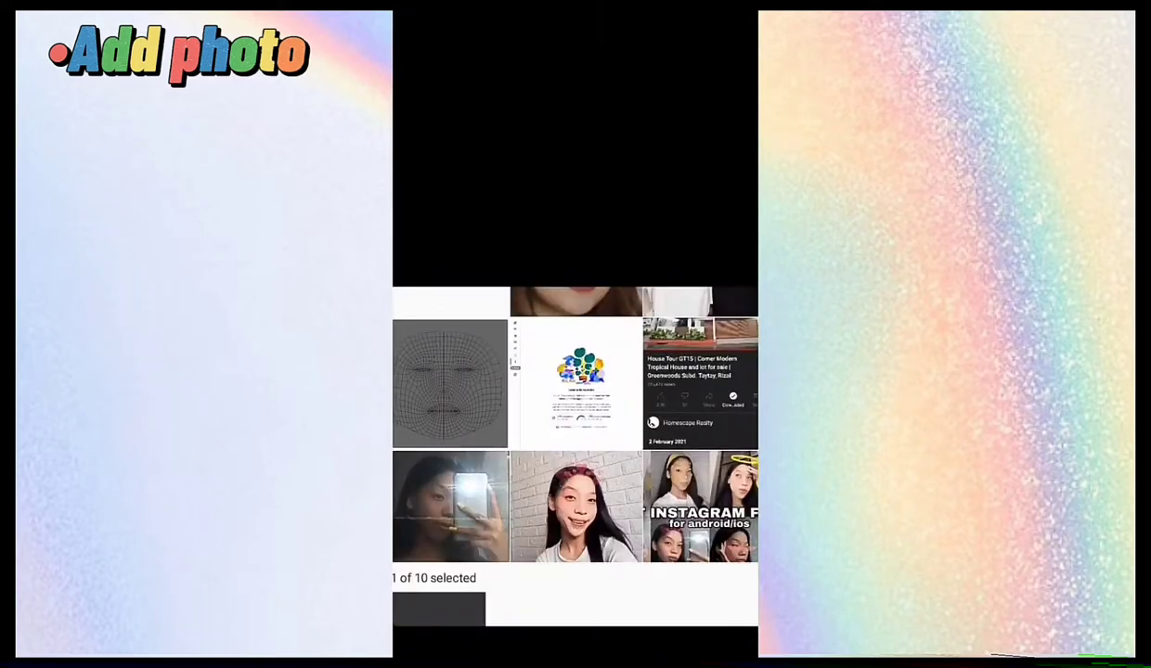
# Add the face-mesh image to the canvas and enlarge it to about twice its size.
pyautogui.click(438, 610)
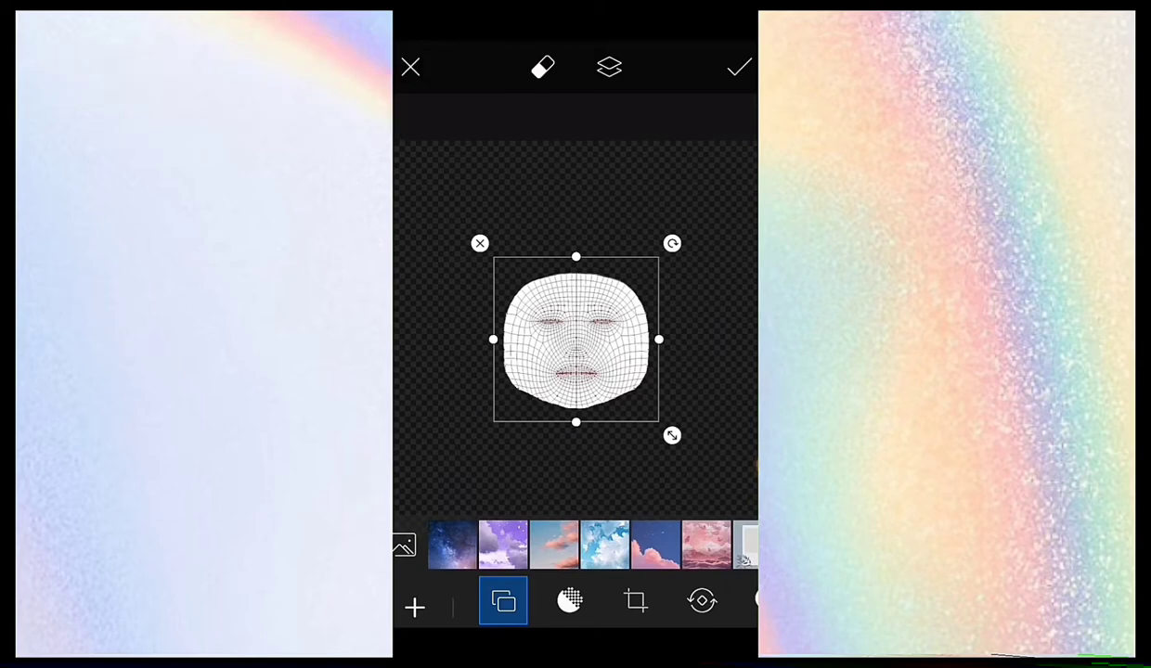
pyautogui.moveTo(672, 435); pyautogui.dragTo(757, 589)
pyautogui.click(739, 67)
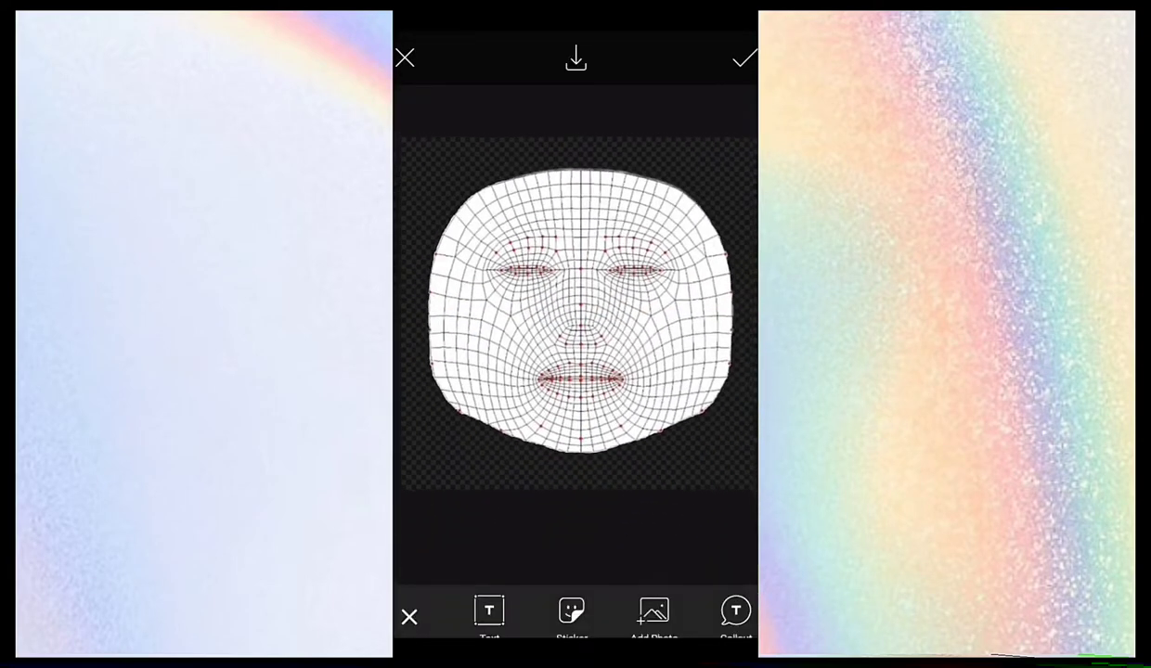
# Nudge the face-mesh layer slightly down, then reselect it.
pyautogui.click(577, 320)
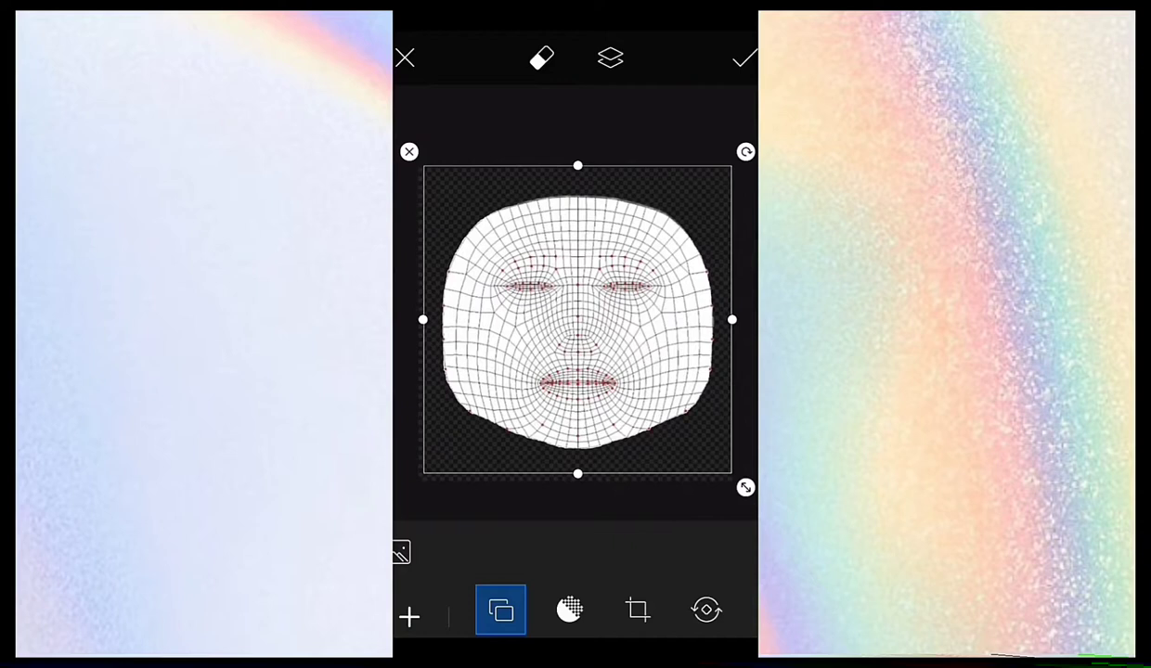
pyautogui.moveTo(577, 320); pyautogui.dragTo(575, 330)
pyautogui.click(745, 58)
pyautogui.click(575, 325)
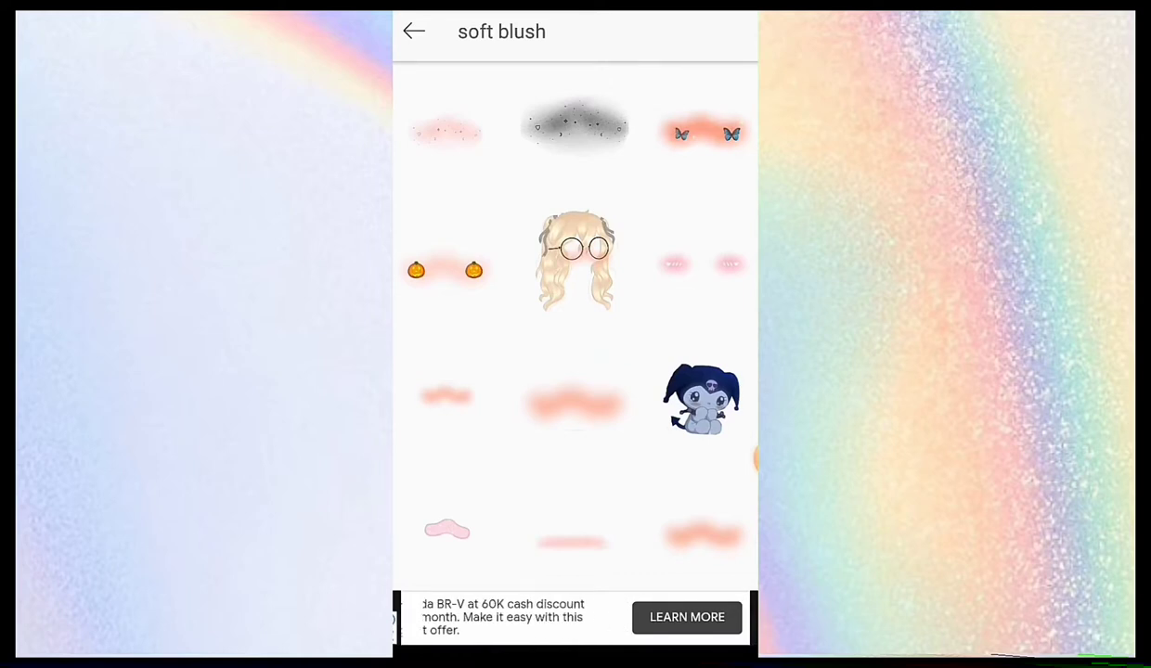
# Place the wide soft peach blush sticker across both cheeks with slightly lowered opacity.
pyautogui.click(575, 401)
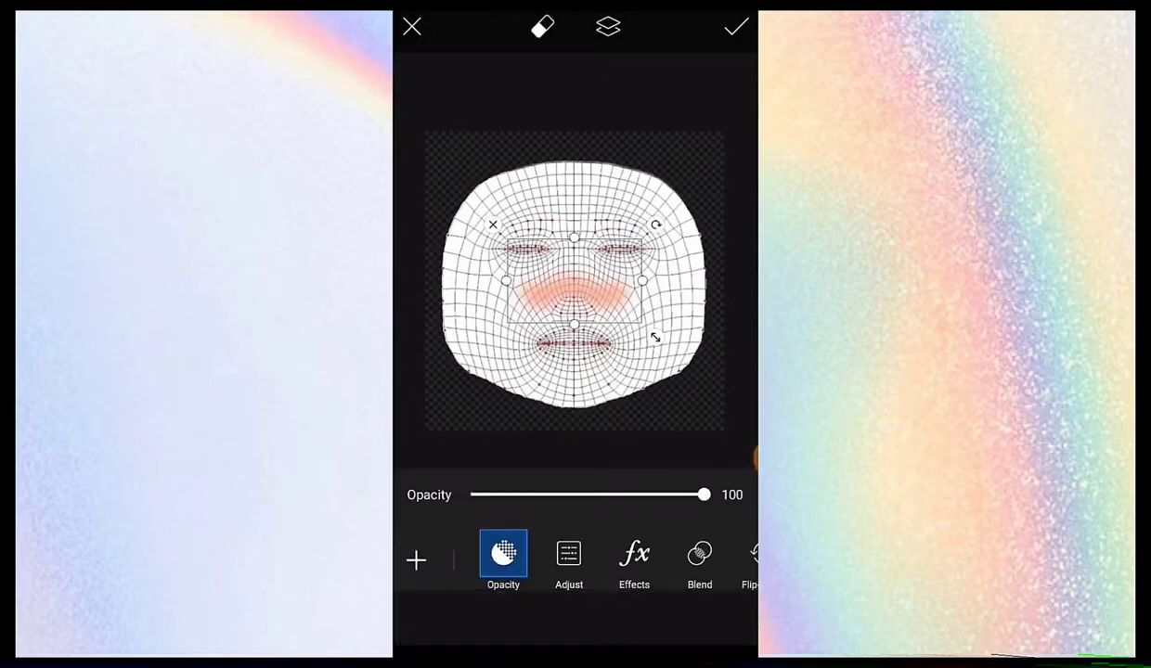
pyautogui.moveTo(655, 336); pyautogui.dragTo(690, 357)
pyautogui.moveTo(703, 494); pyautogui.dragTo(657, 494)
pyautogui.click(736, 26)
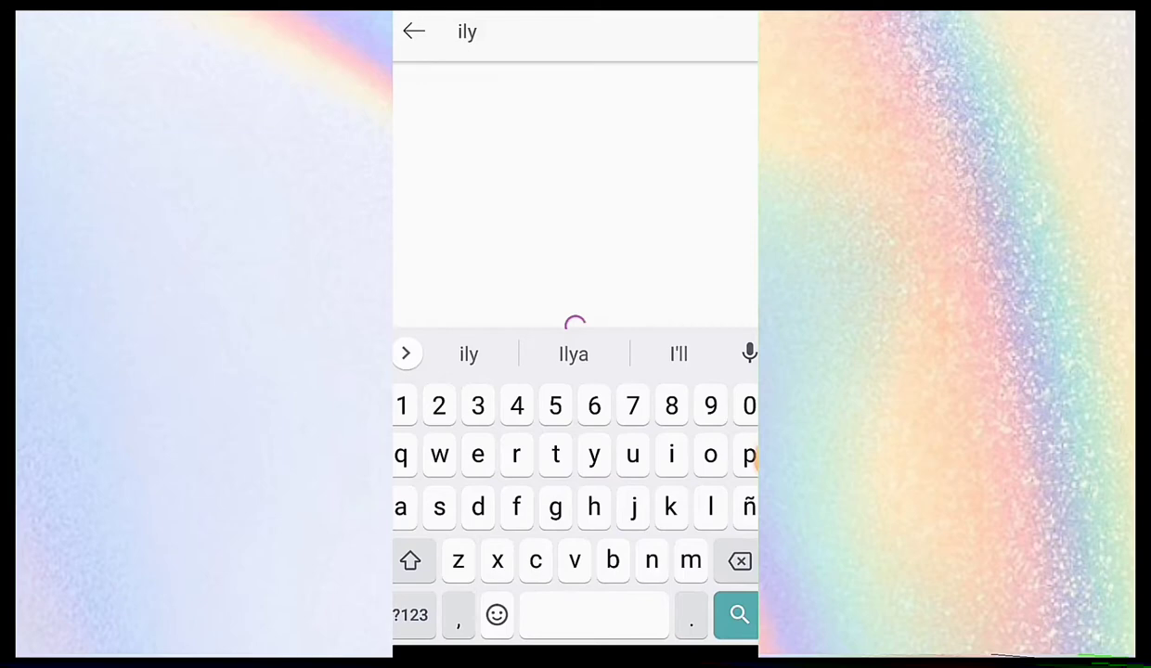
# Add the "Ily." sticker and position it on the left cheek.
pyautogui.scroll(-5, 576, 371)
pyautogui.scroll(-15, 575, 324)
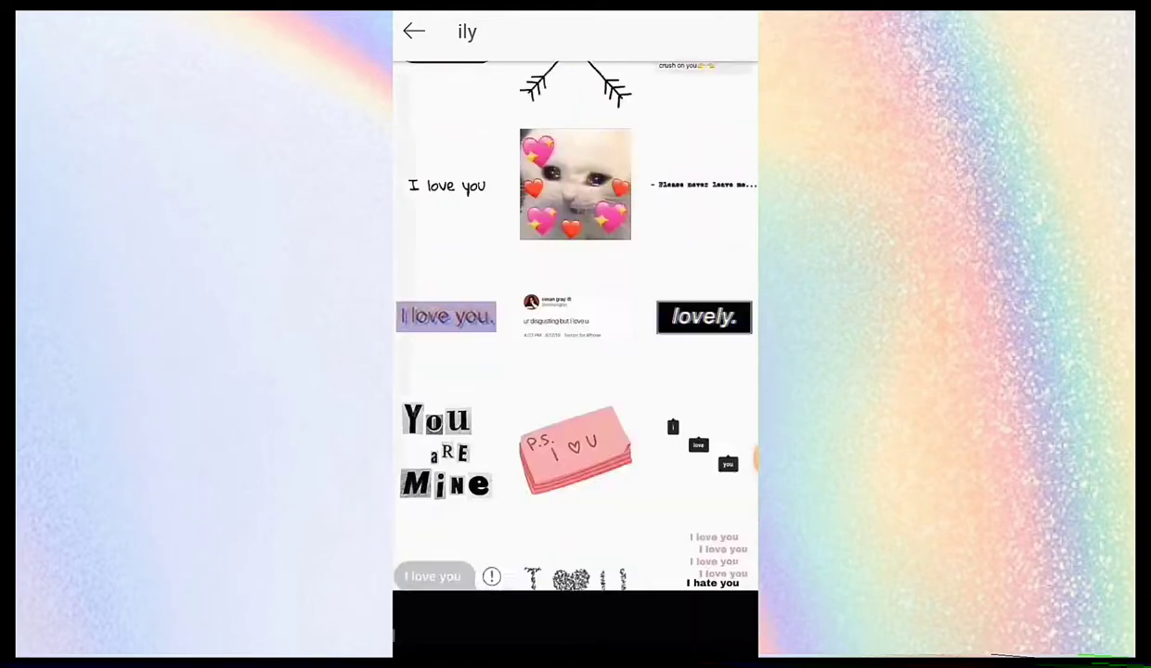
pyautogui.scroll(-5, 575, 324)
pyautogui.click(457, 339)
pyautogui.click(553, 277)
pyautogui.moveTo(560, 284); pyautogui.dragTo(551, 284)
# Duplicate the "Ily." sticker and move the copy onto the right cheek.
pyautogui.click(608, 27)
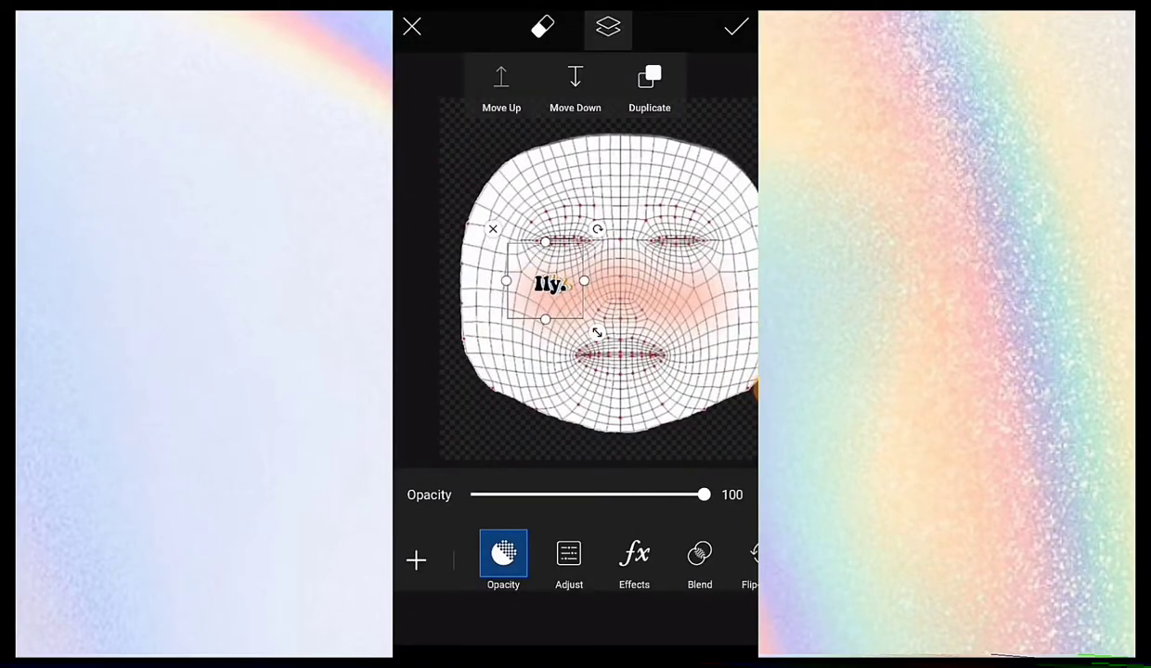
pyautogui.click(649, 89)
pyautogui.moveTo(569, 304); pyautogui.dragTo(688, 288)
pyautogui.click(599, 492)
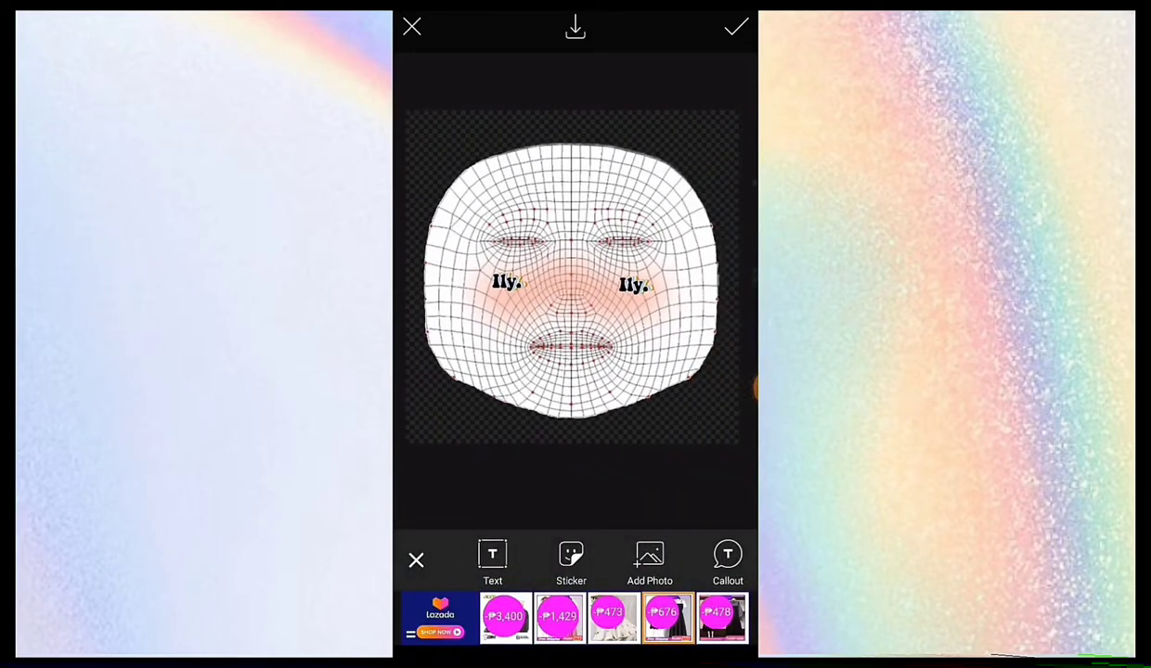
# Select the face-mesh guide layer and apply the finished texture.
pyautogui.click(576, 278)
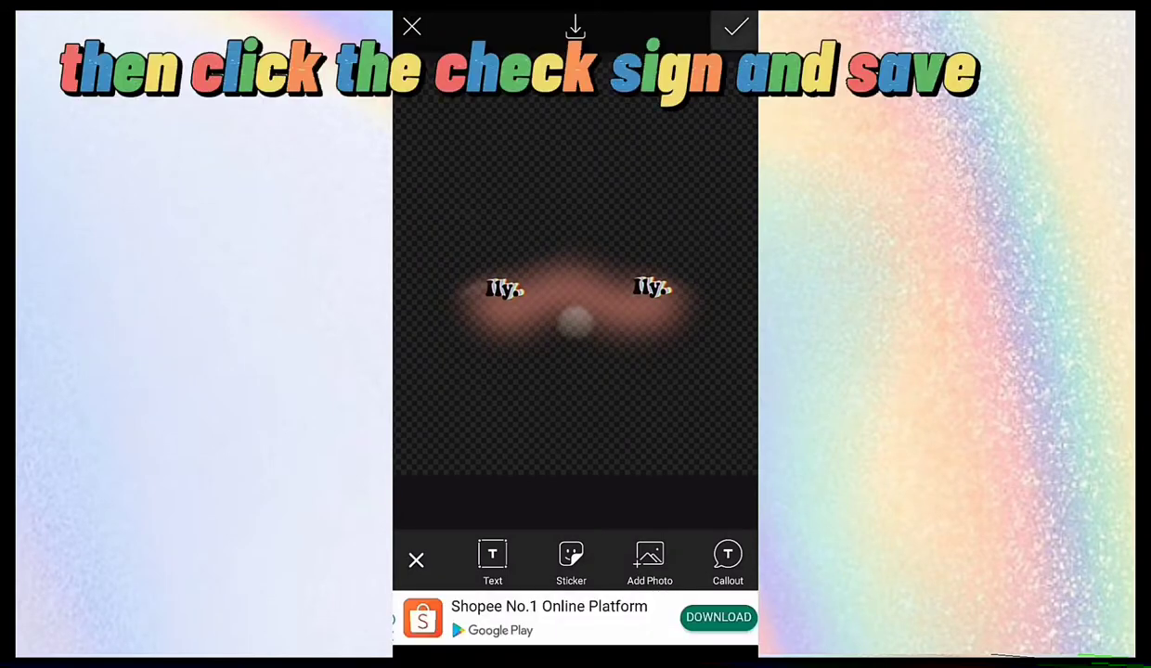
pyautogui.click(735, 27)
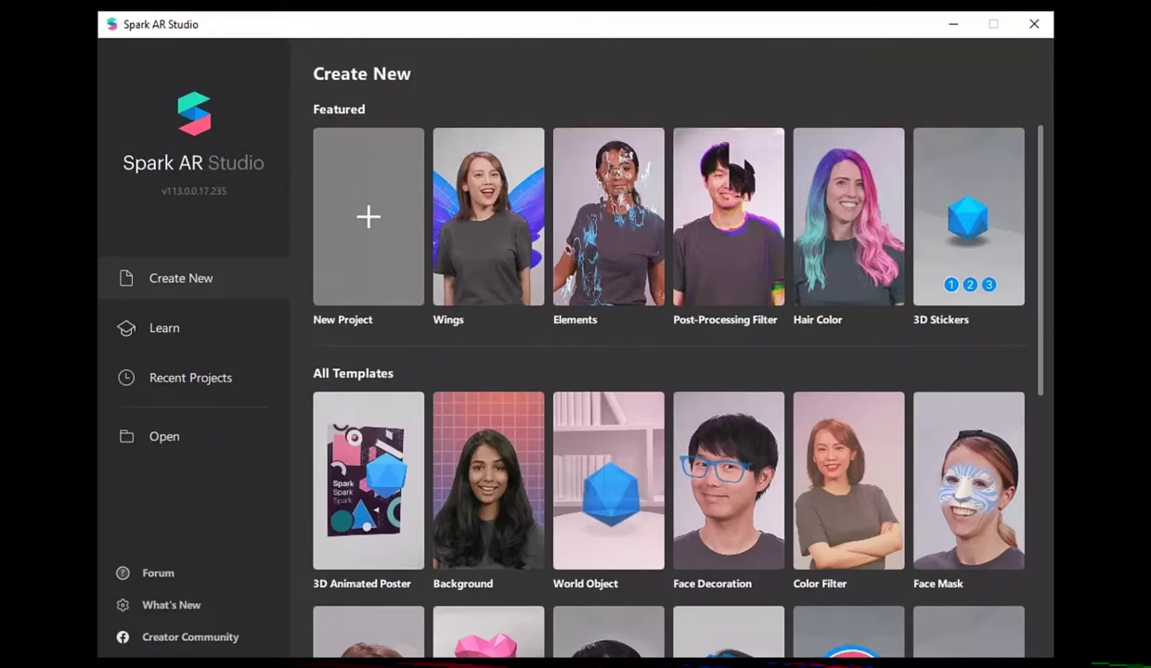
# Create a new Face Tracking project and bring up faceTracker0's context menu.
pyautogui.click(417, 279)
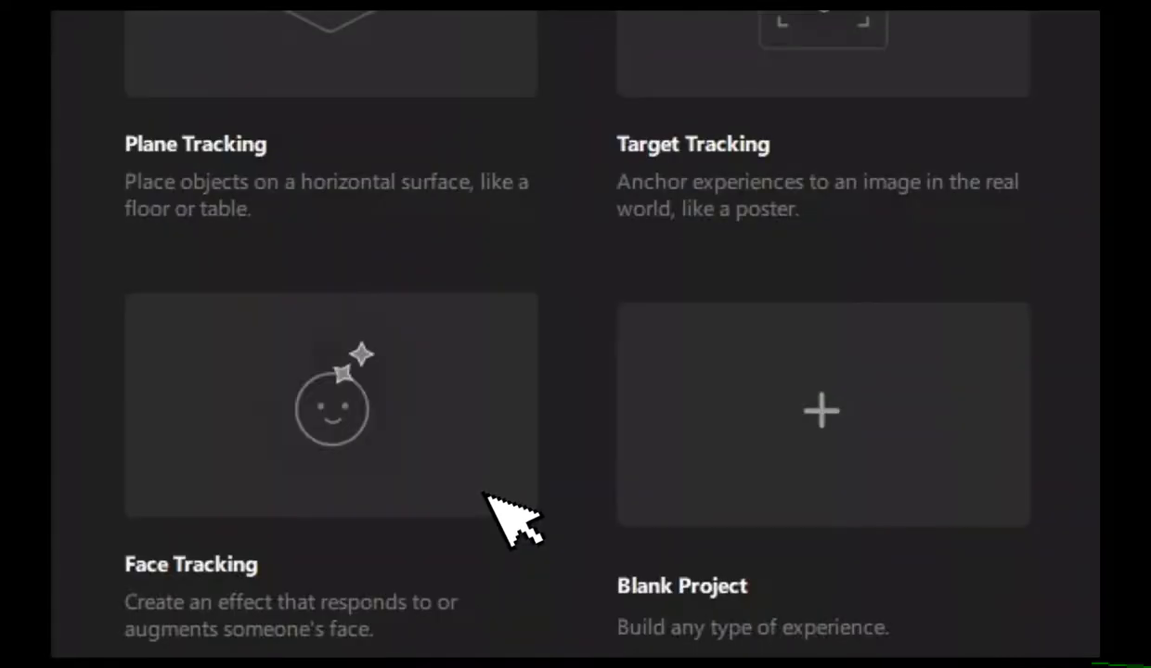
pyautogui.click(536, 554)
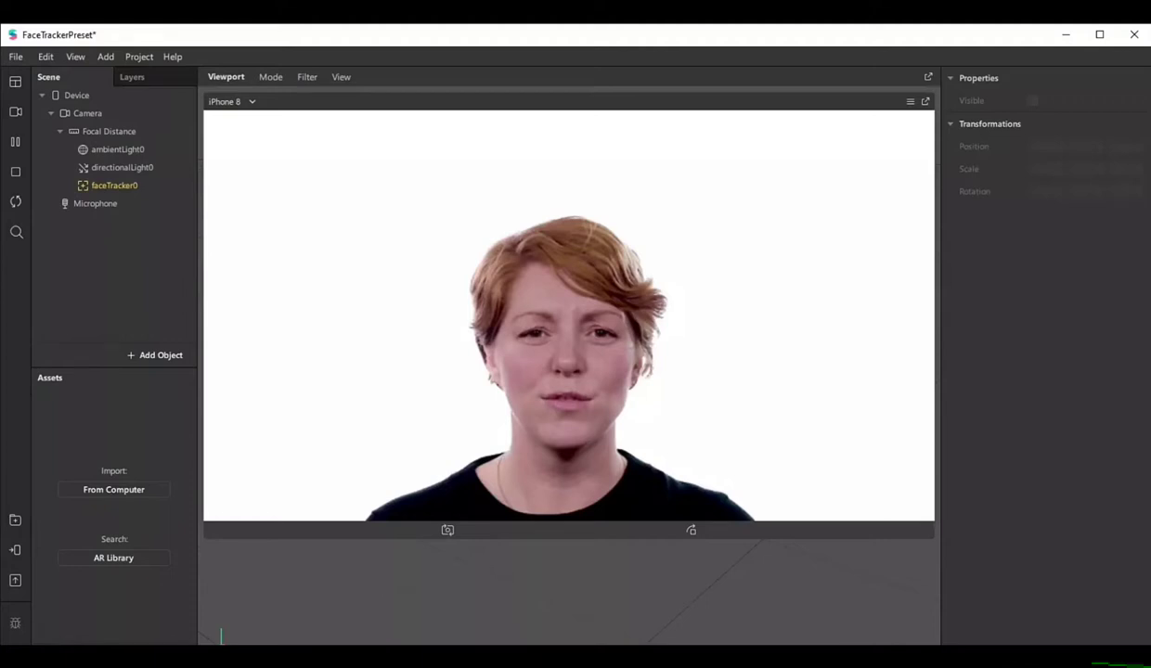
pyautogui.rightClick(139, 187)
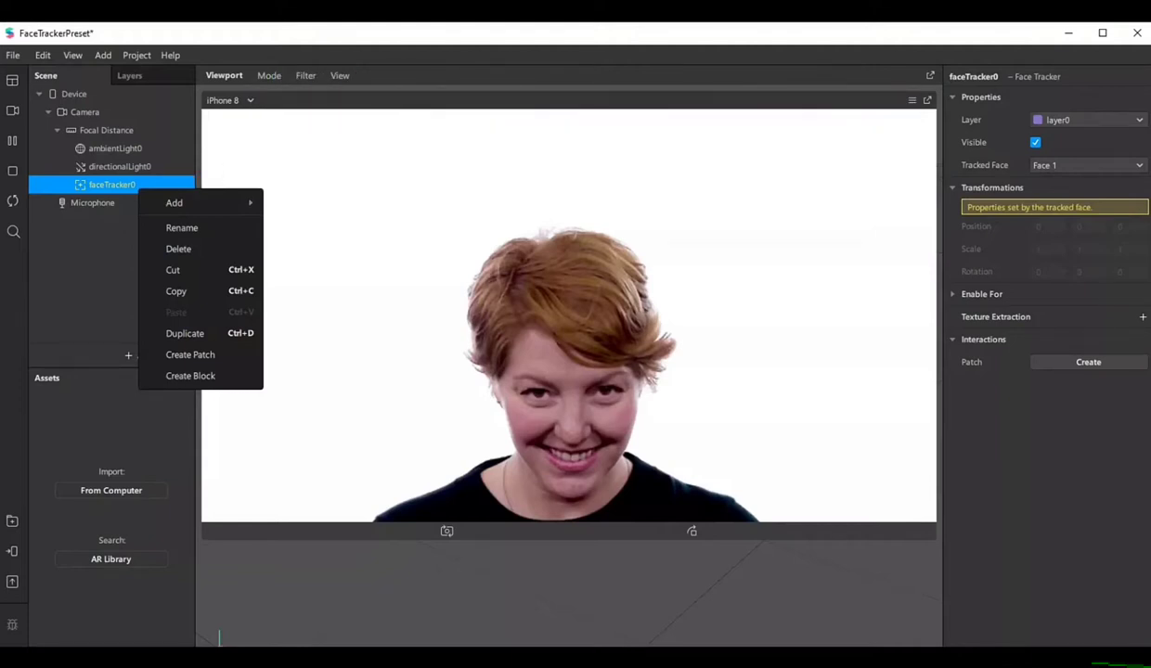
# Add faceMesh0 under faceTracker0 and attach a new material0 to it.
pyautogui.click(174, 202)
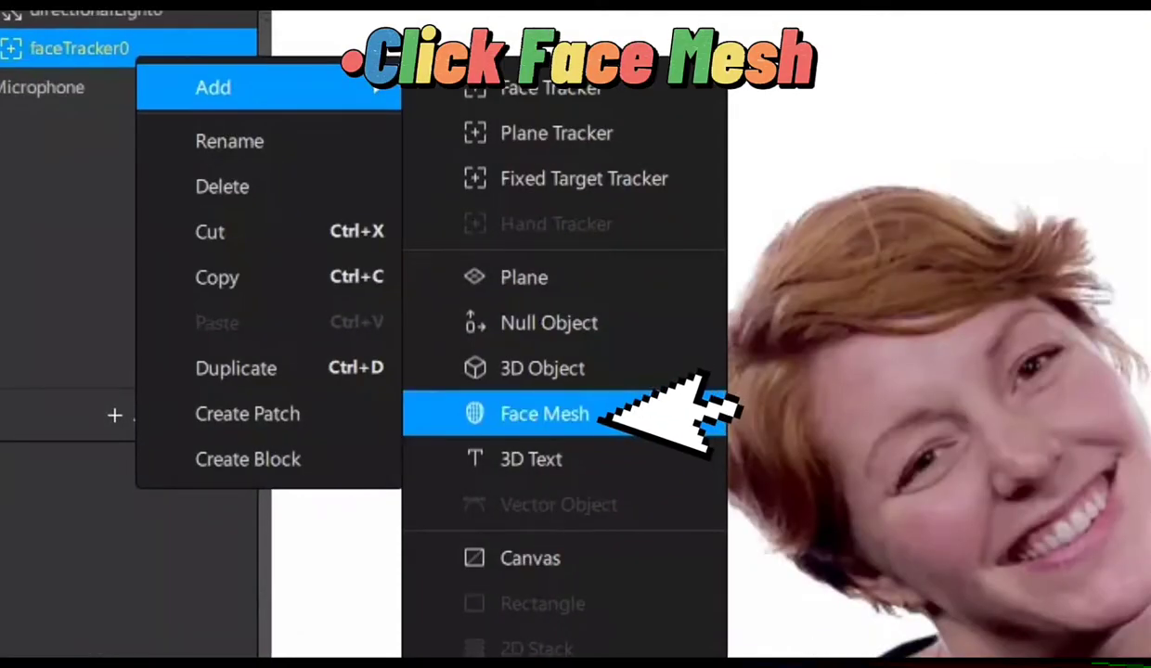
pyautogui.click(545, 414)
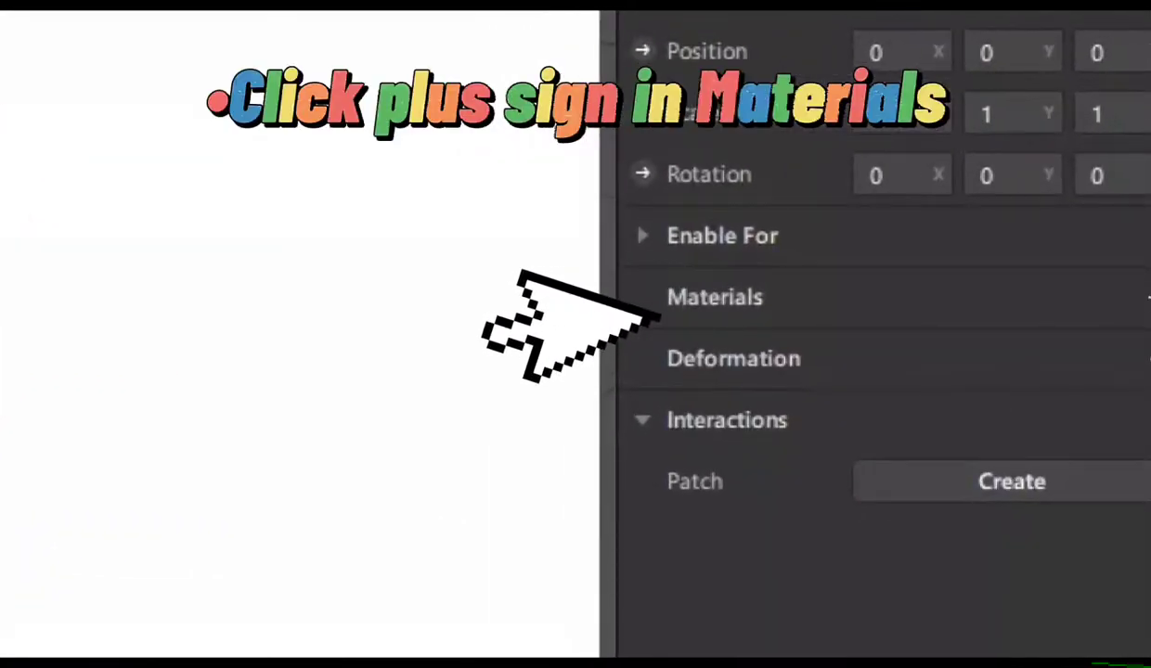
pyautogui.click(1148, 297)
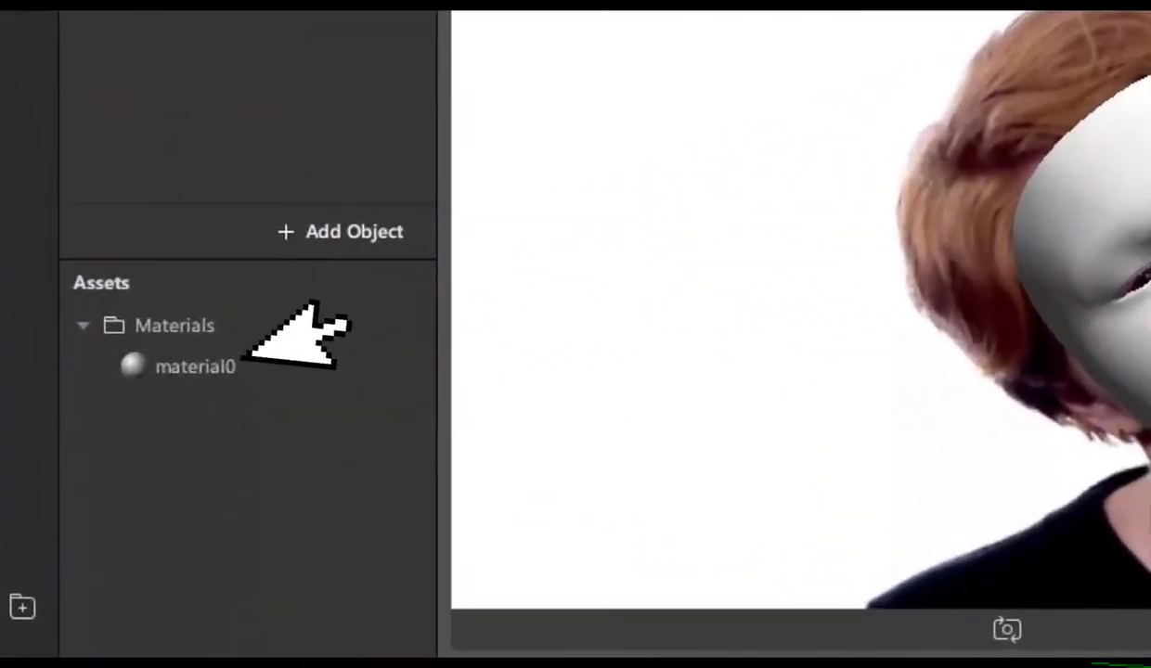
# Rename material0 to 'smooth' and set its shader type to Retouching.
pyautogui.doubleClick(295, 362)
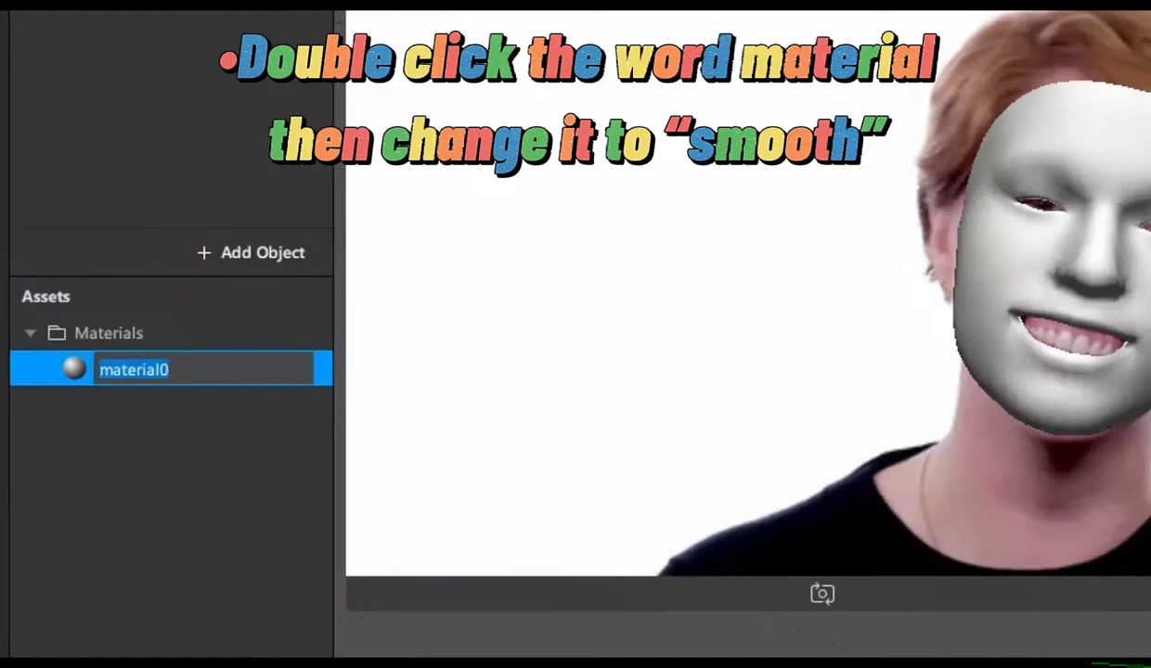
pyautogui.write('smooth')
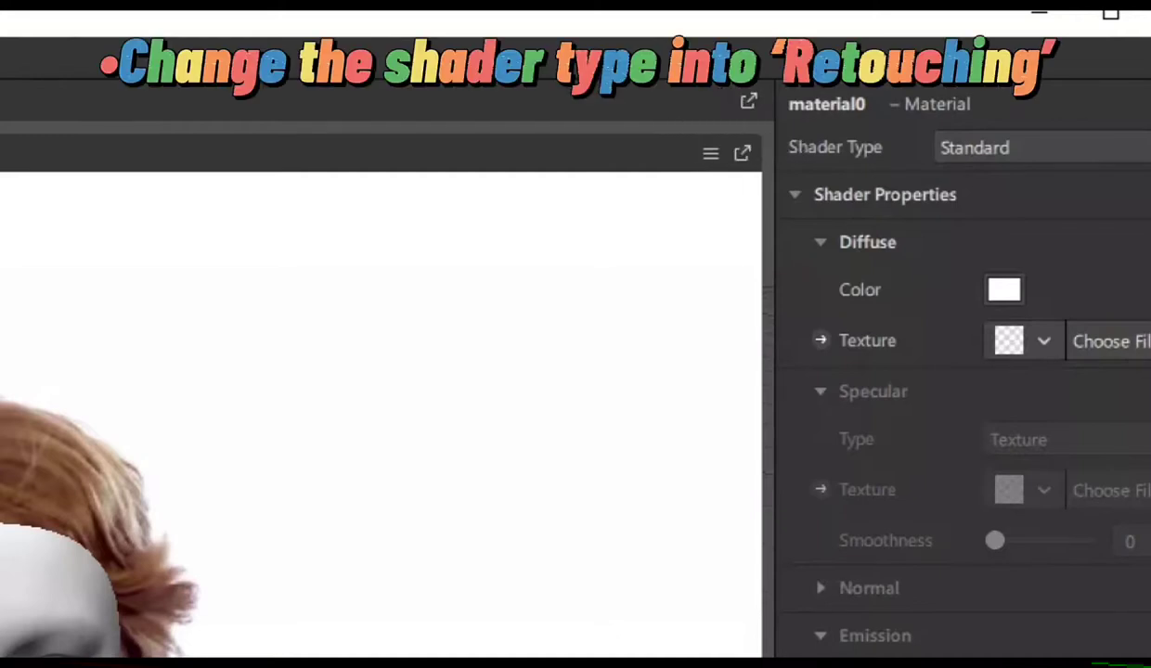
pyautogui.click(992, 162)
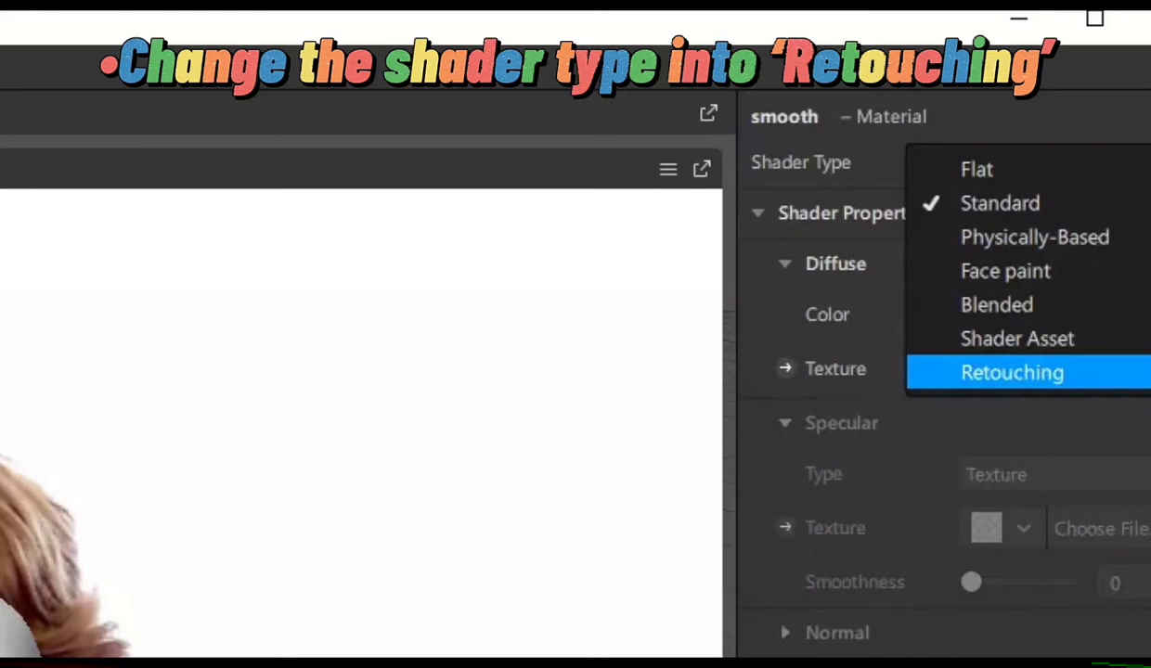
pyautogui.click(1012, 372)
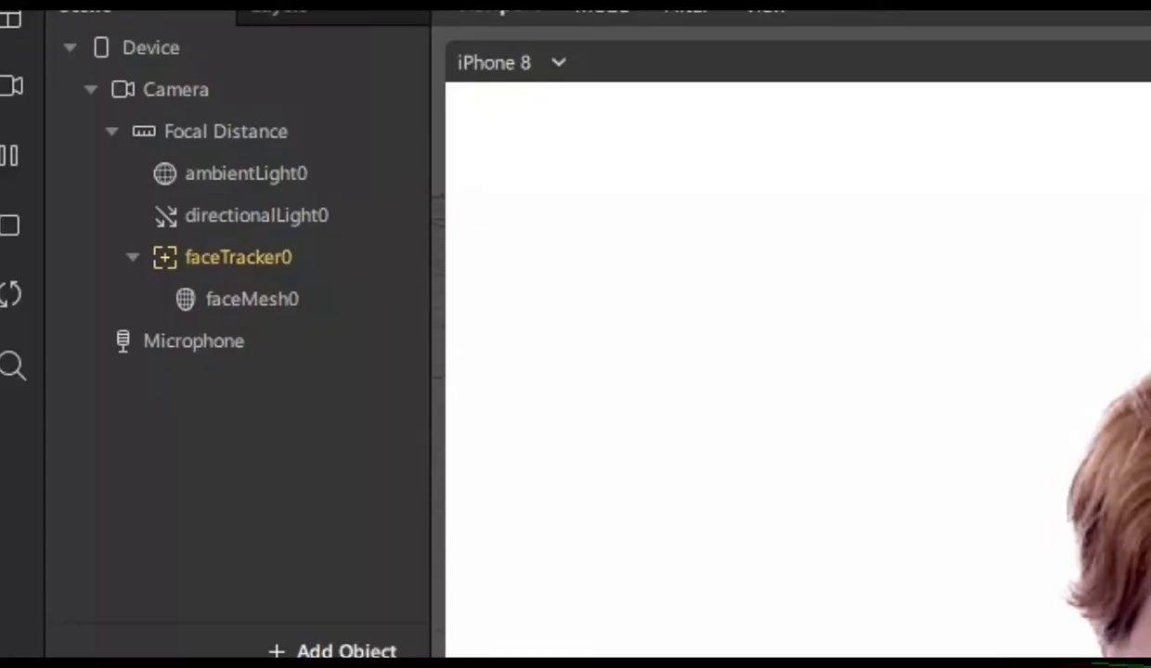
# Add faceMesh1 under faceTracker0 and create a new material for it.
pyautogui.rightClick(337, 257)
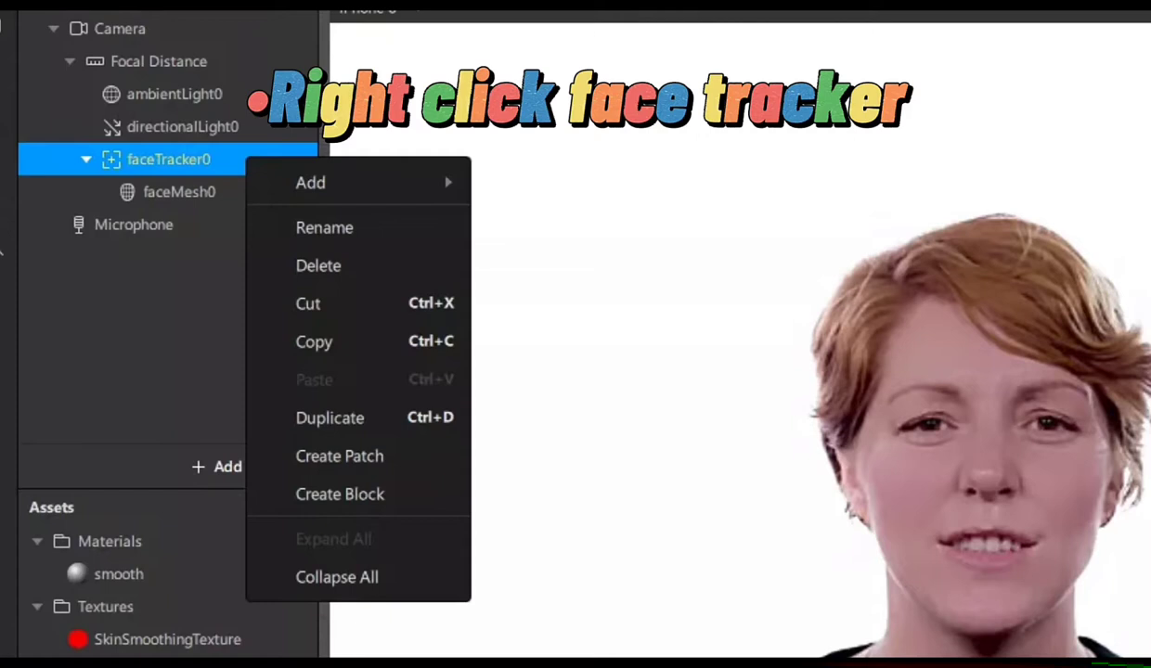
pyautogui.click(334, 183)
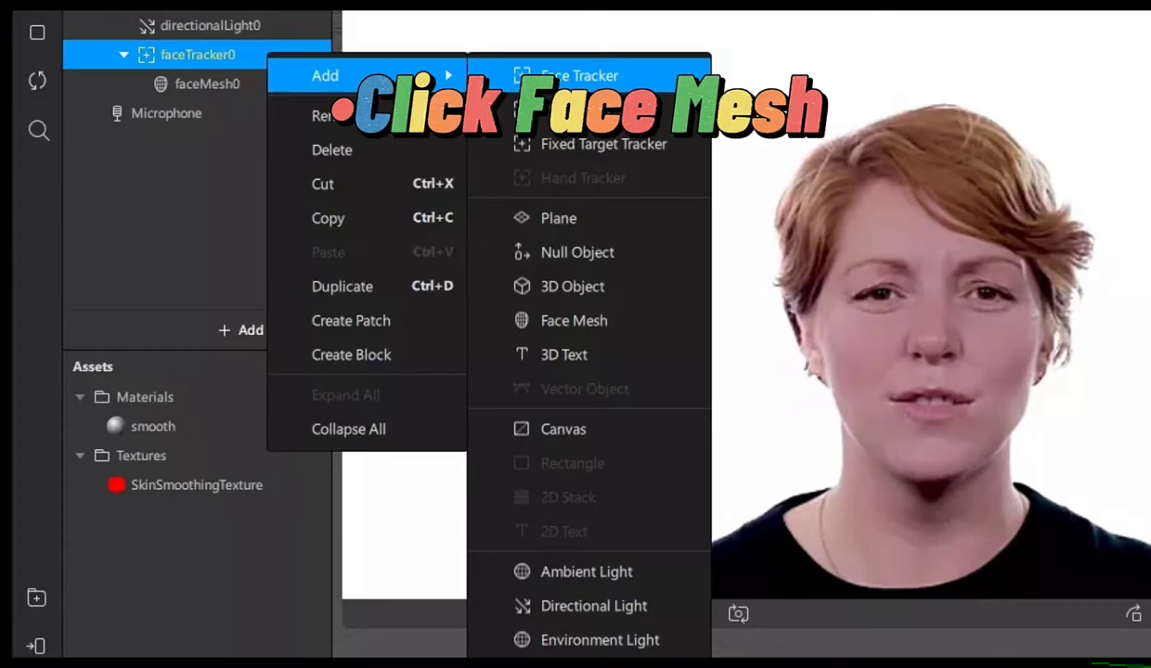
pyautogui.click(573, 320)
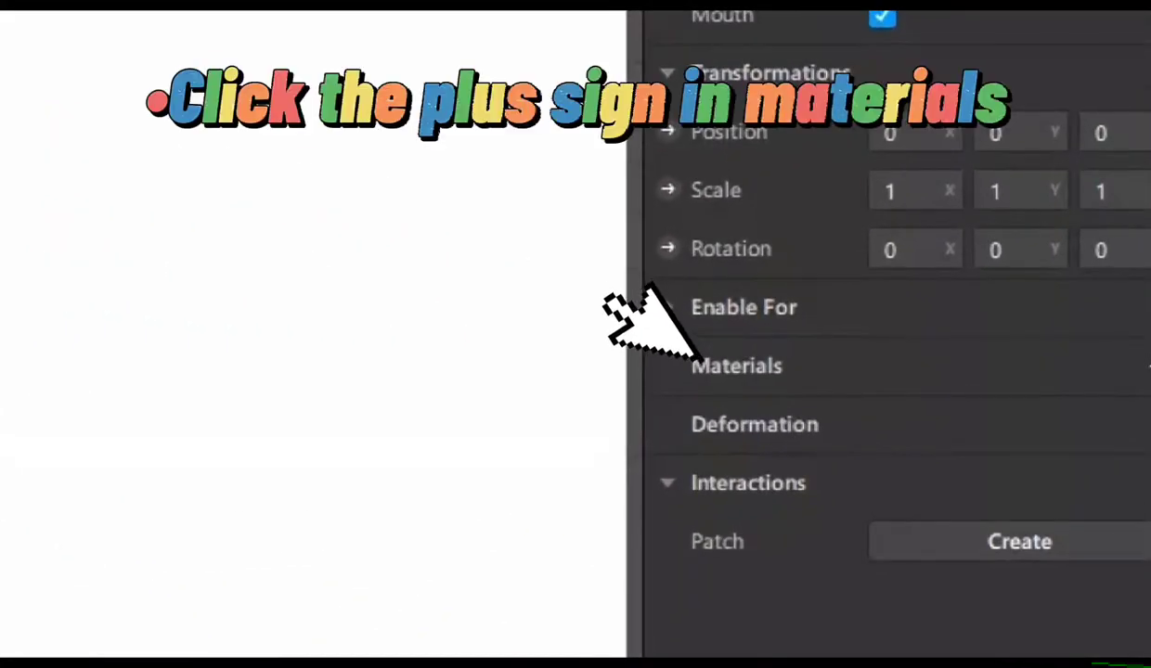
pyautogui.click(1147, 366)
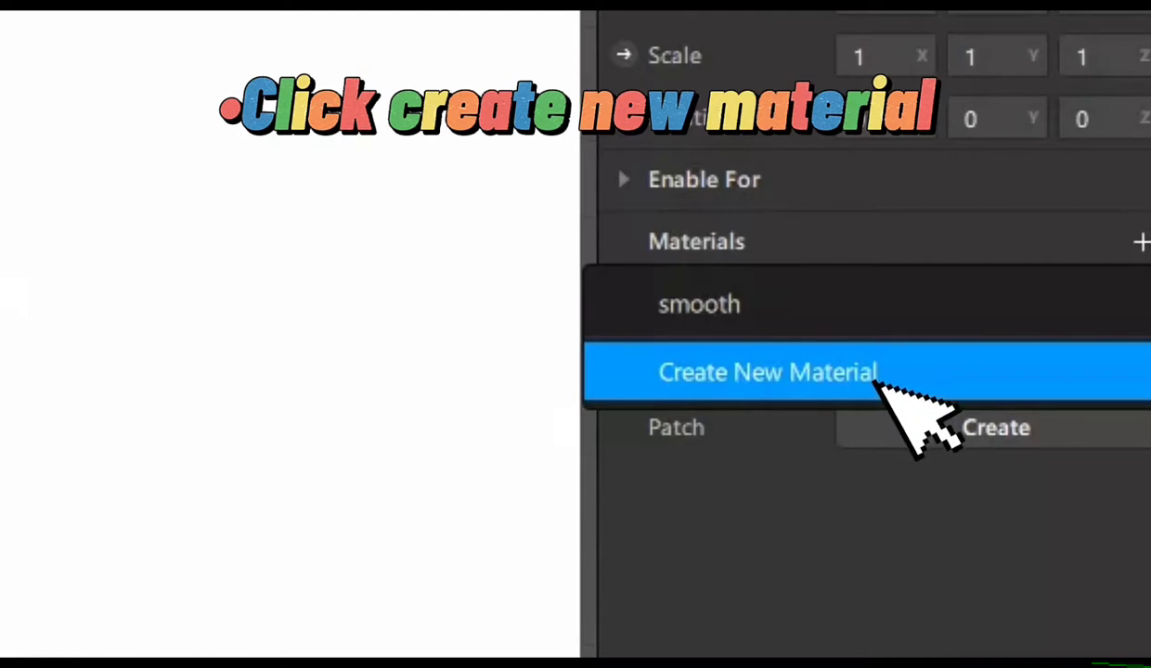
pyautogui.click(835, 372)
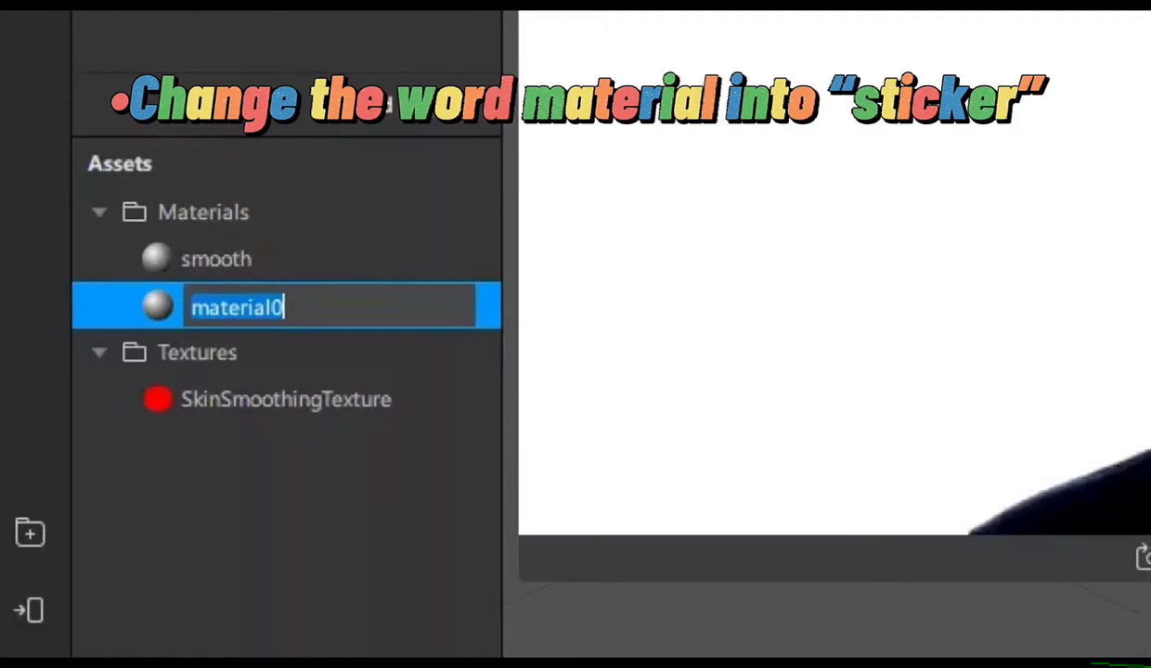
# Name the second material 'sticker' and set its shader type to Face paint.
pyautogui.write('sticker')
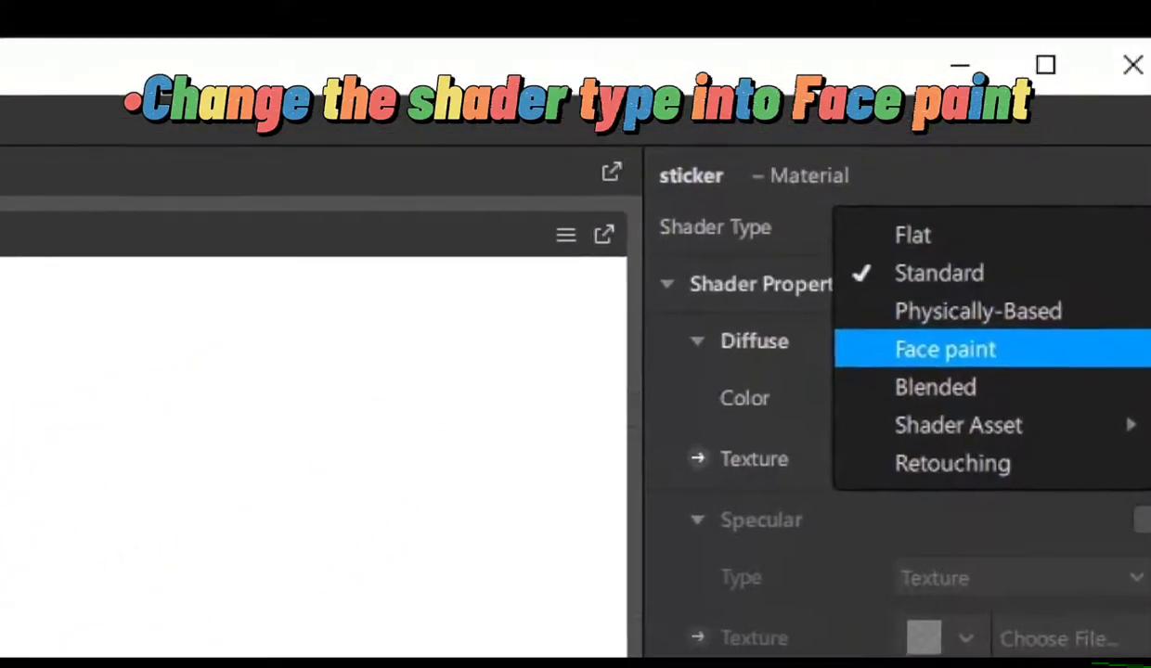
pyautogui.click(942, 355)
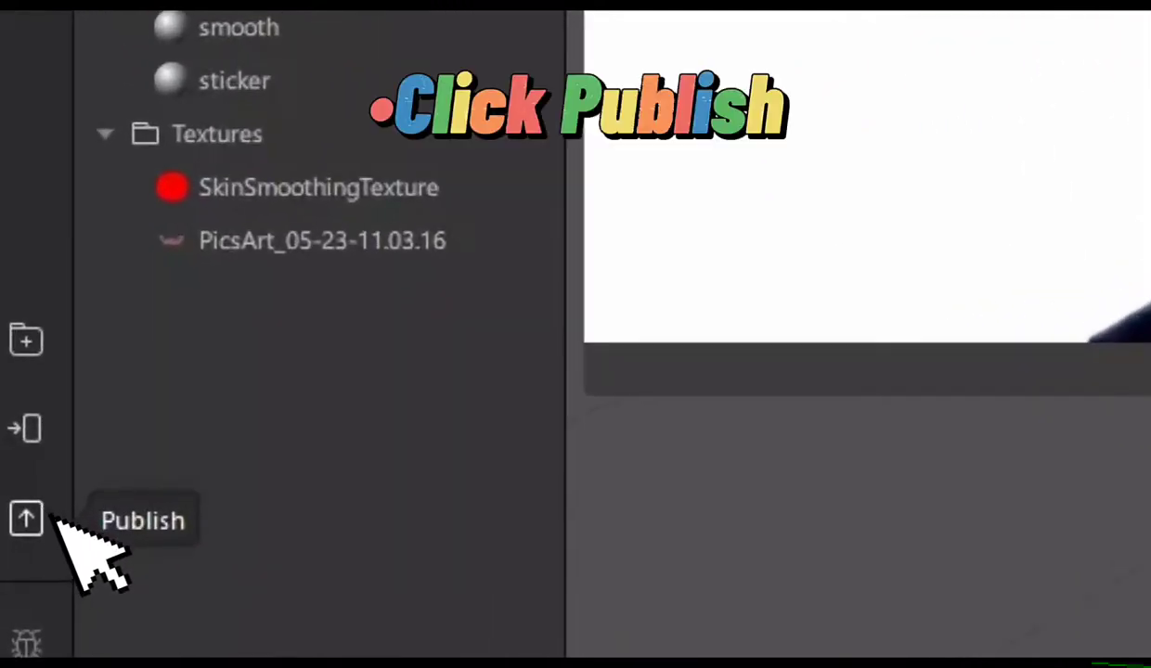
# Publish the finished effect from Spark AR Studio to upload it to Spark AR Hub.
pyautogui.click(26, 520)
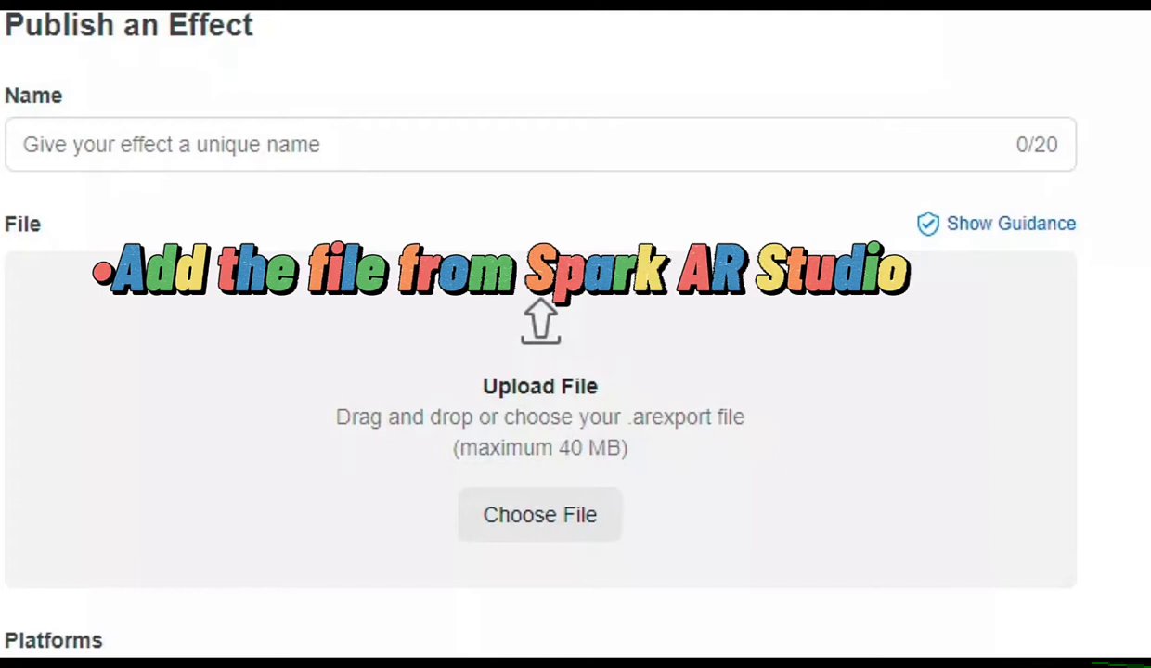
# Scroll down the Publish an Effect form to the platform and publisher fields.
pyautogui.scroll(-5, 538, 372)
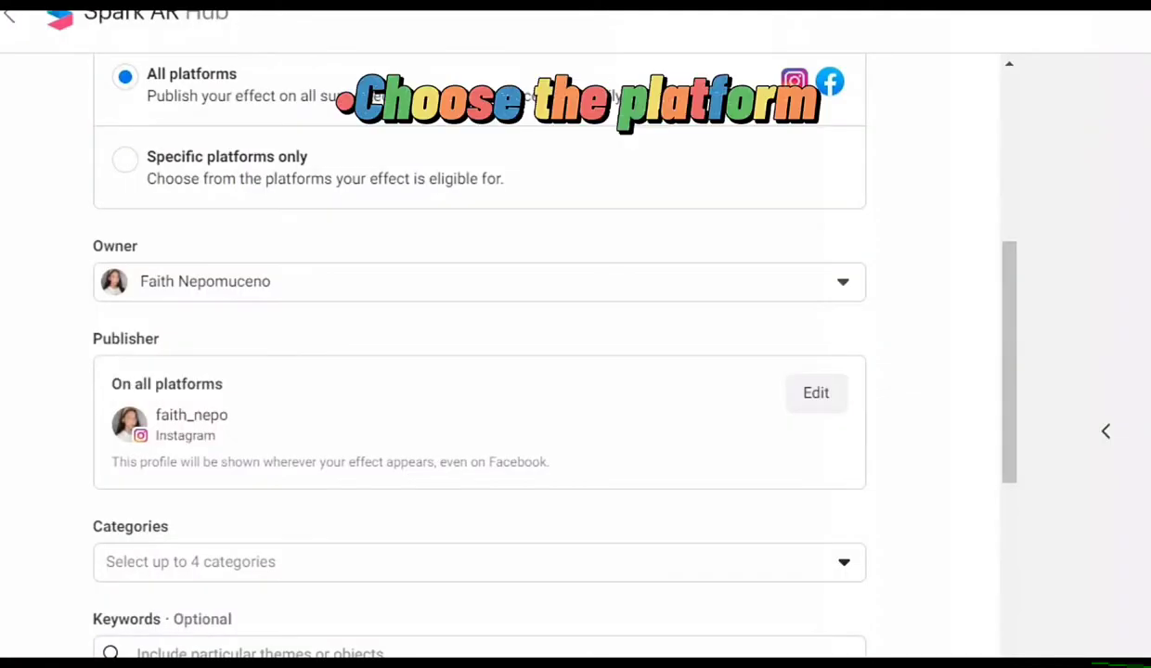